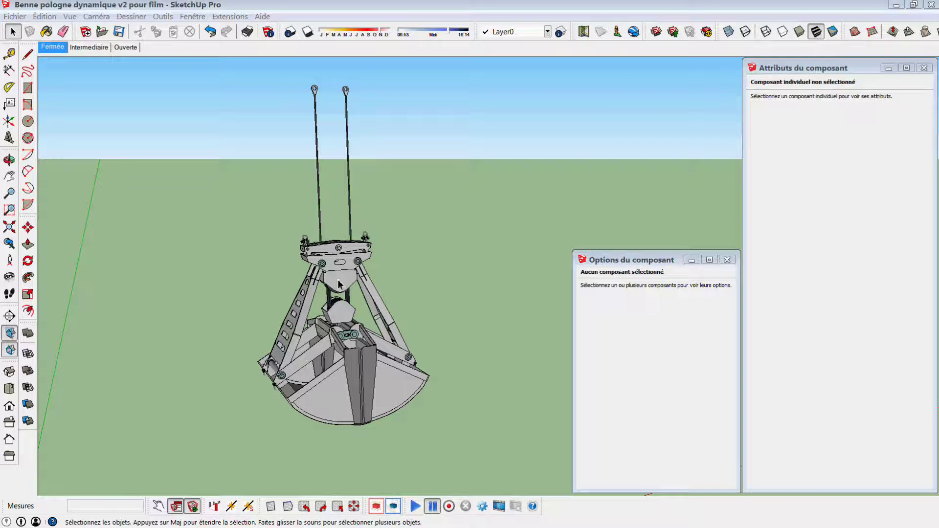
- Inside the grab bucket, review the attributes of the shackle, pulley block, axle, cables, arms and shell
{"action": "left_click", "coordinate": [337, 267]}
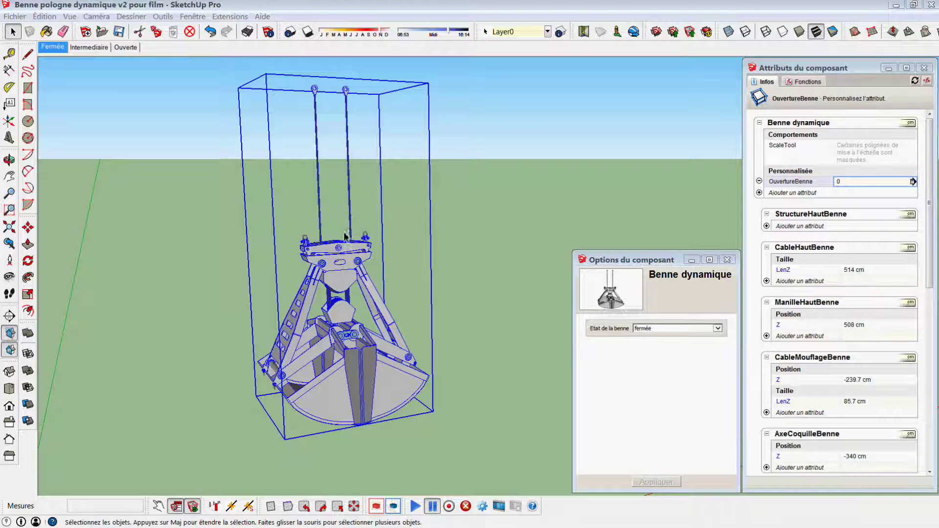
{"action": "double_click", "coordinate": [340, 255]}
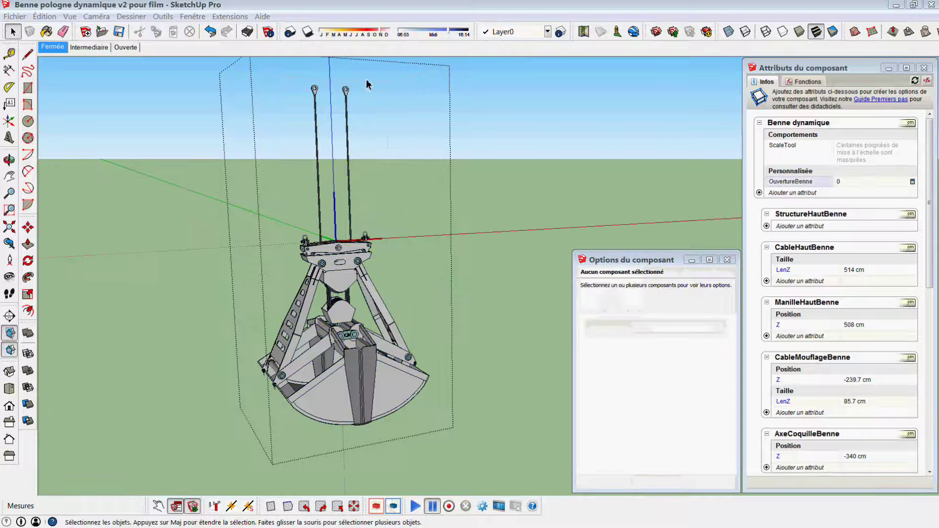
{"action": "left_click", "coordinate": [348, 92]}
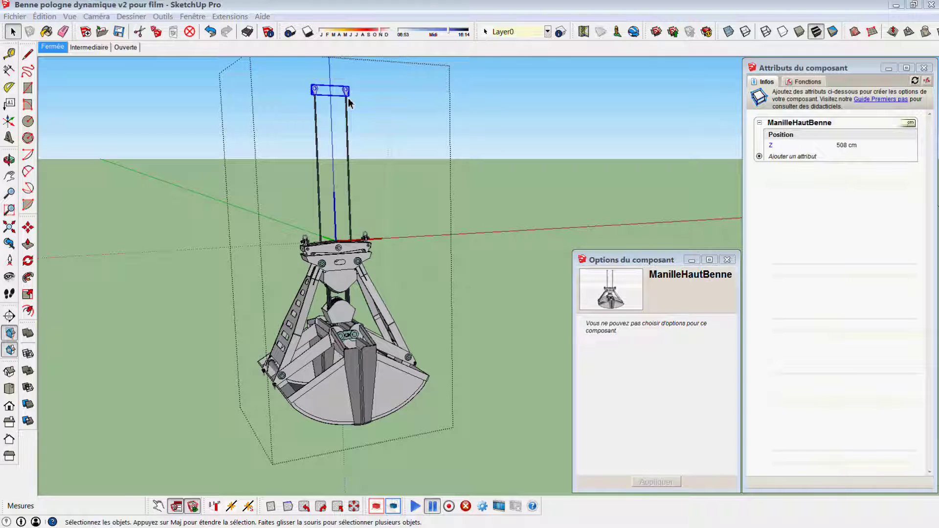
{"action": "left_click", "coordinate": [346, 315]}
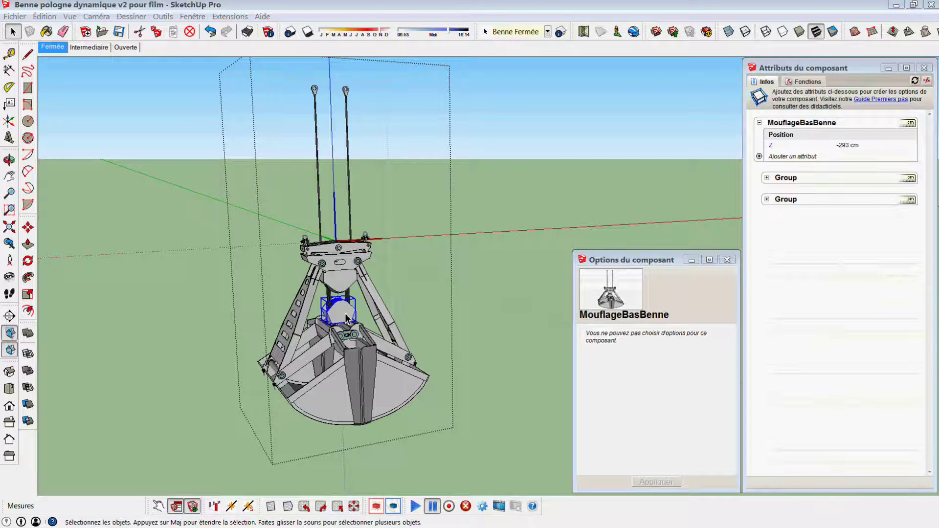
{"action": "left_click", "coordinate": [348, 338]}
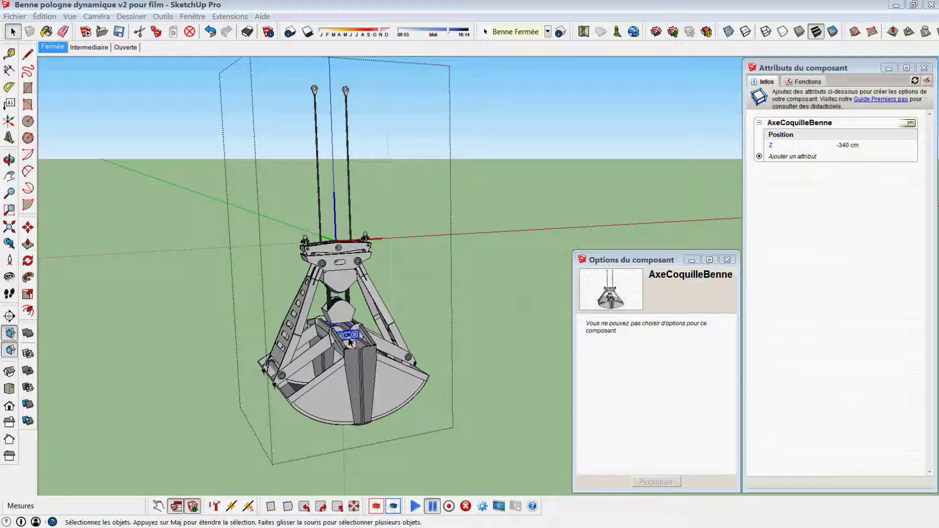
{"action": "left_click", "coordinate": [348, 297]}
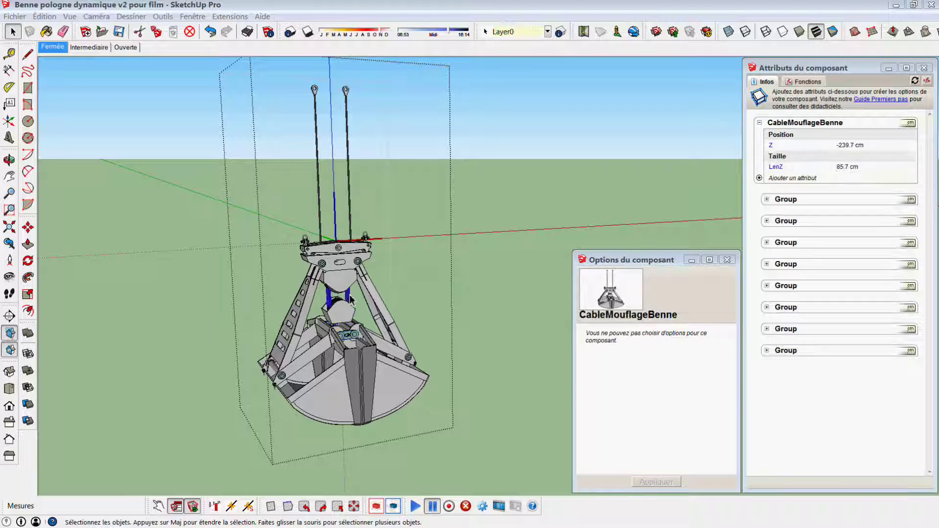
{"action": "left_click", "coordinate": [350, 216]}
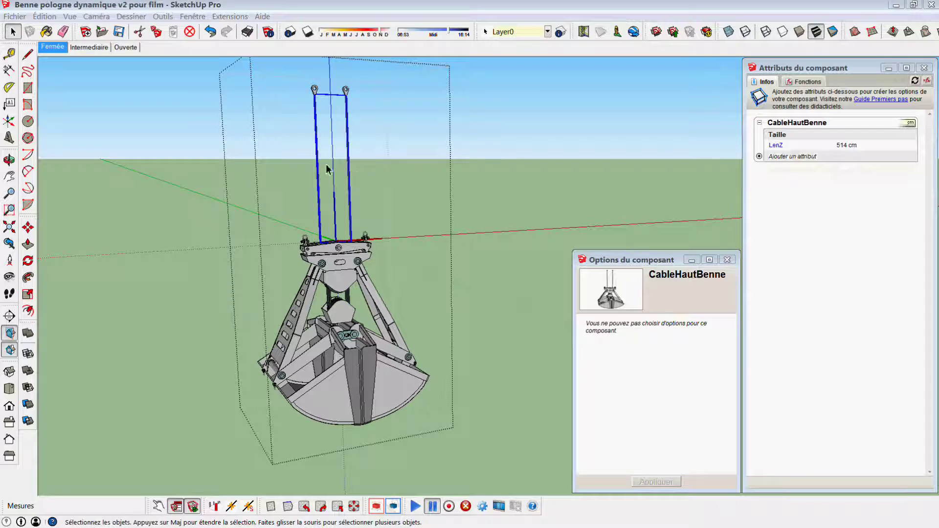
{"action": "left_click", "coordinate": [300, 323]}
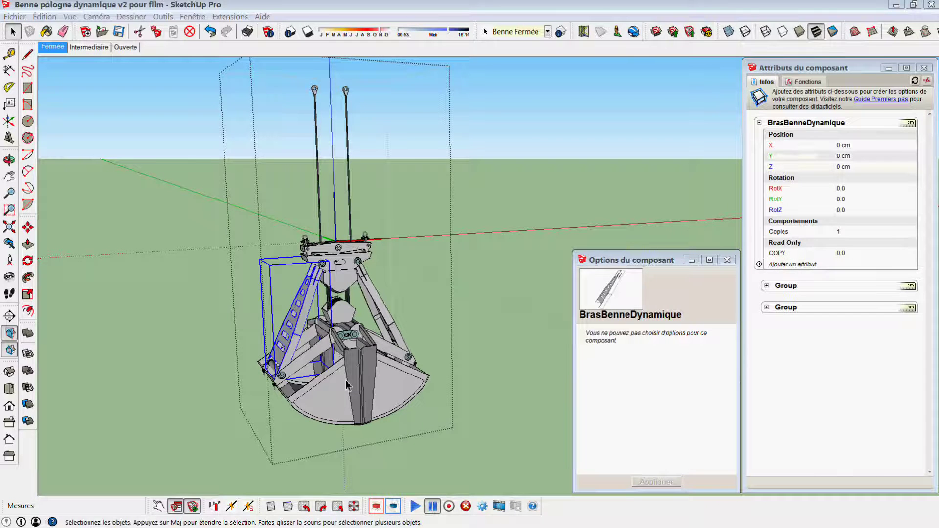
{"action": "left_click", "coordinate": [342, 364]}
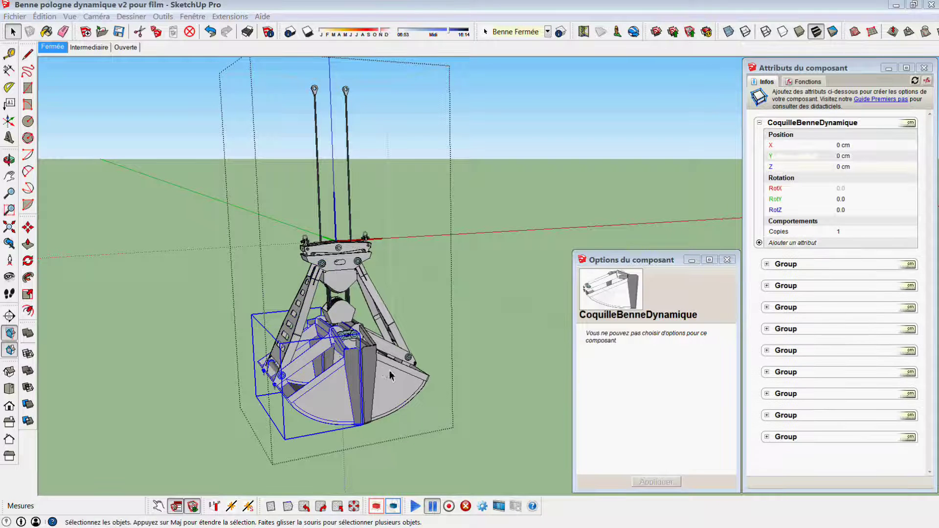
{"action": "left_click", "coordinate": [386, 310]}
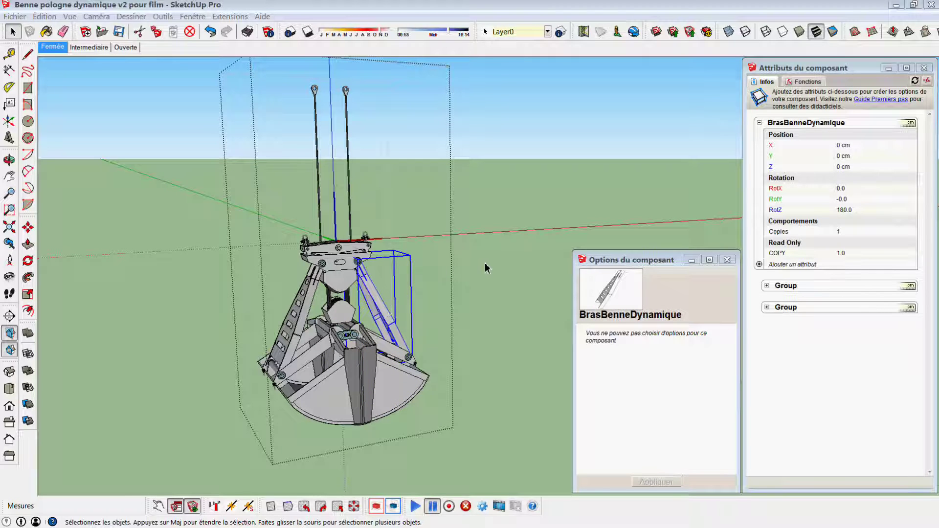
- Step into the ManilleHautBenne shackle and left BrasBenneDynamique arm, then return to bucket level
{"action": "key", "text": "Escape"}
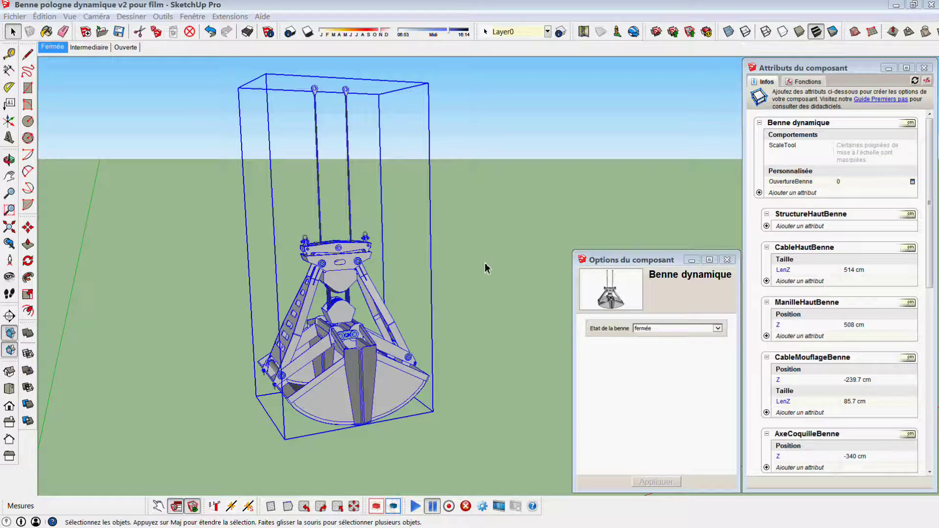
{"action": "left_click", "coordinate": [485, 268]}
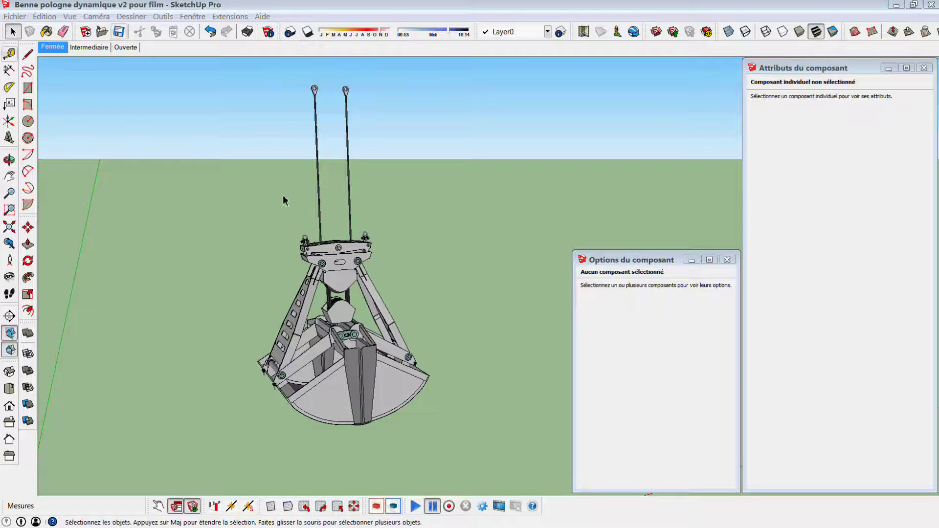
{"action": "double_click", "coordinate": [347, 261]}
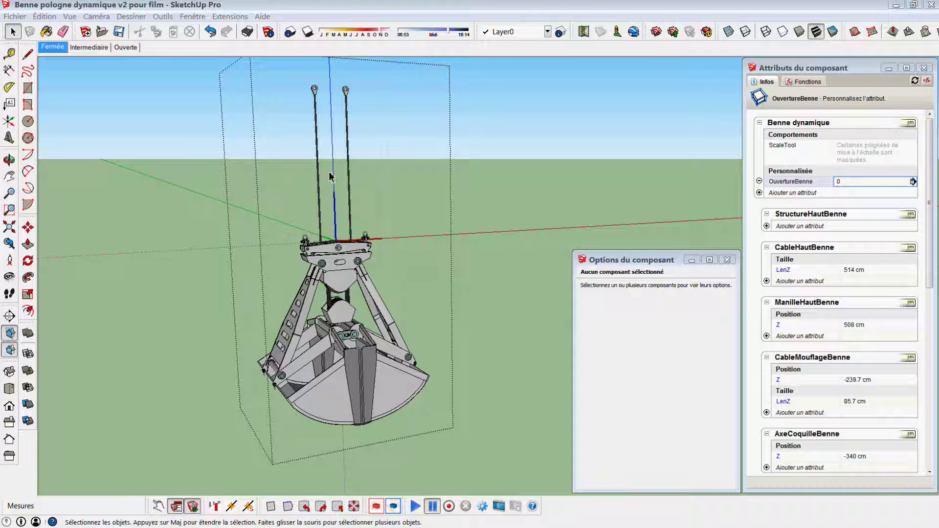
{"action": "double_click", "coordinate": [347, 98]}
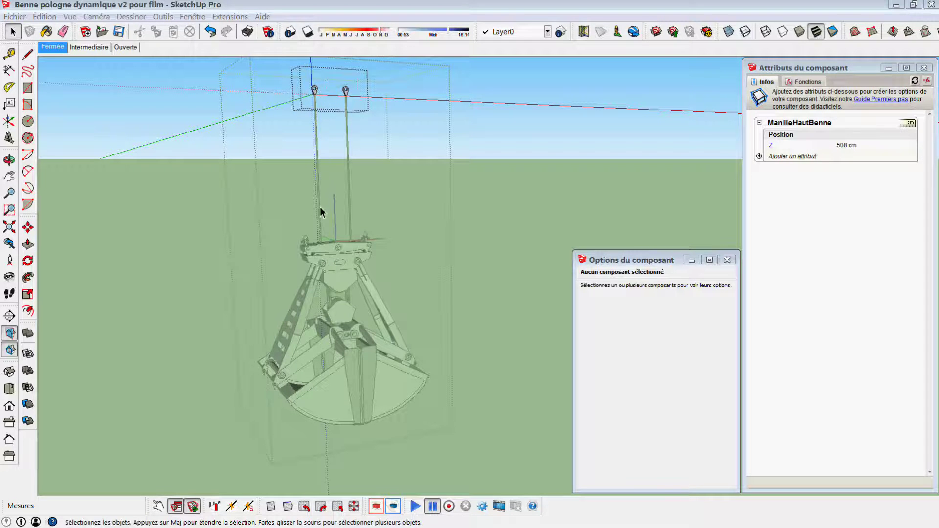
{"action": "key", "text": "Escape"}
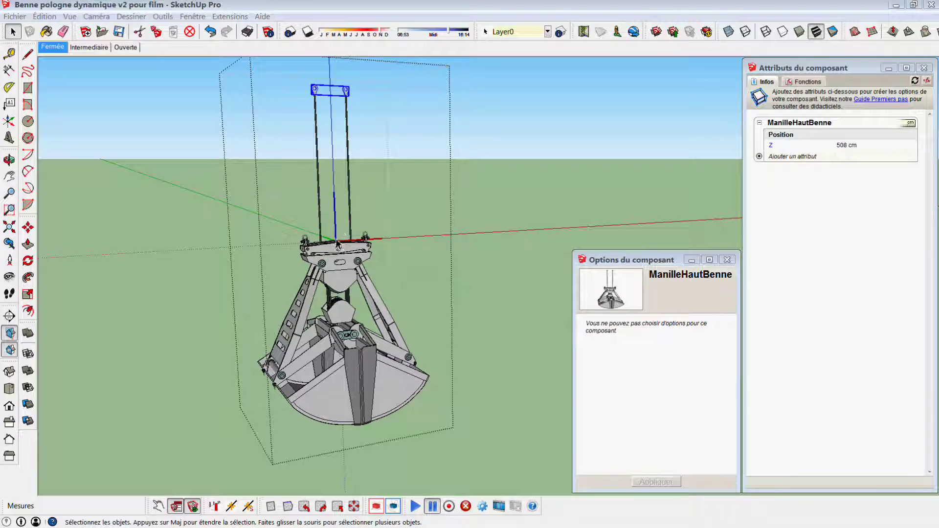
{"action": "left_click", "coordinate": [307, 303]}
{"action": "double_click", "coordinate": [307, 302]}
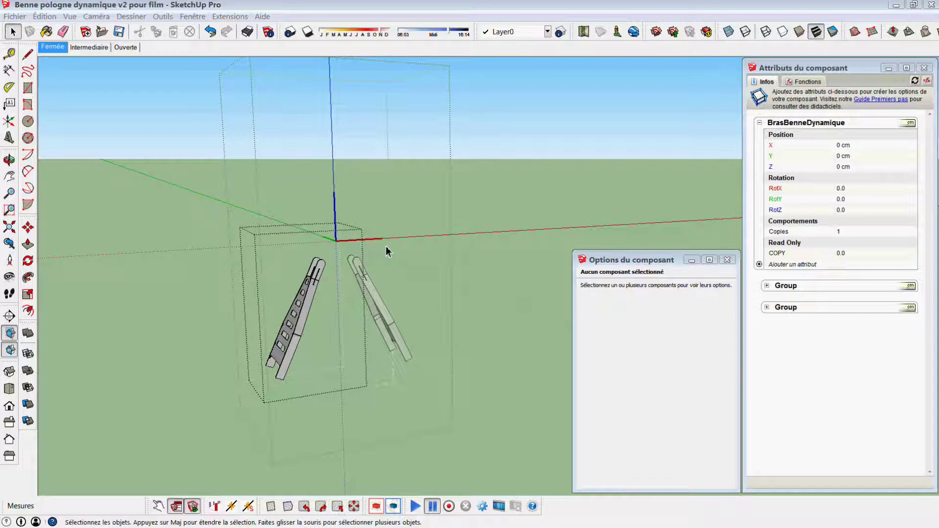
{"action": "key", "text": "Escape"}
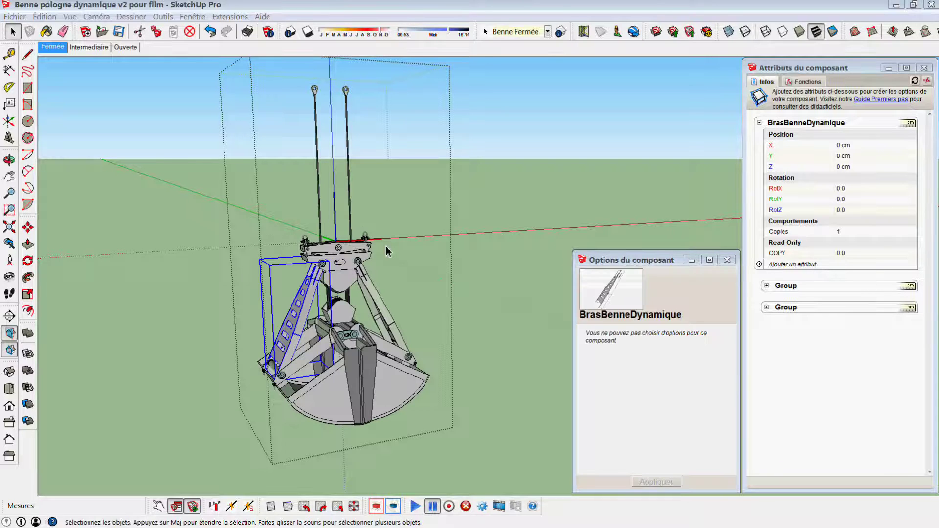
{"action": "left_click", "coordinate": [447, 260]}
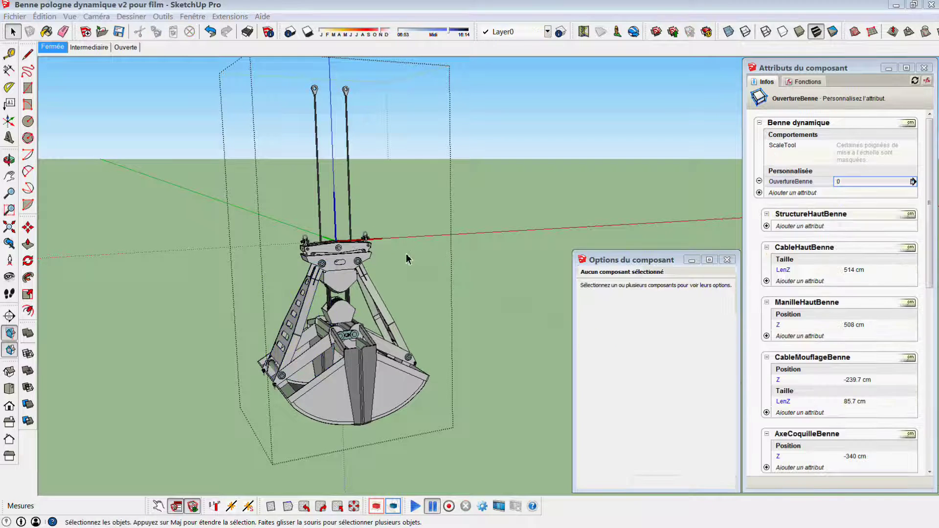
- Make OuvertureBenne an 'Etat de la benne' list: intermédiaire 1, ouverte 2, fermée 0
{"action": "left_click", "coordinate": [401, 256]}
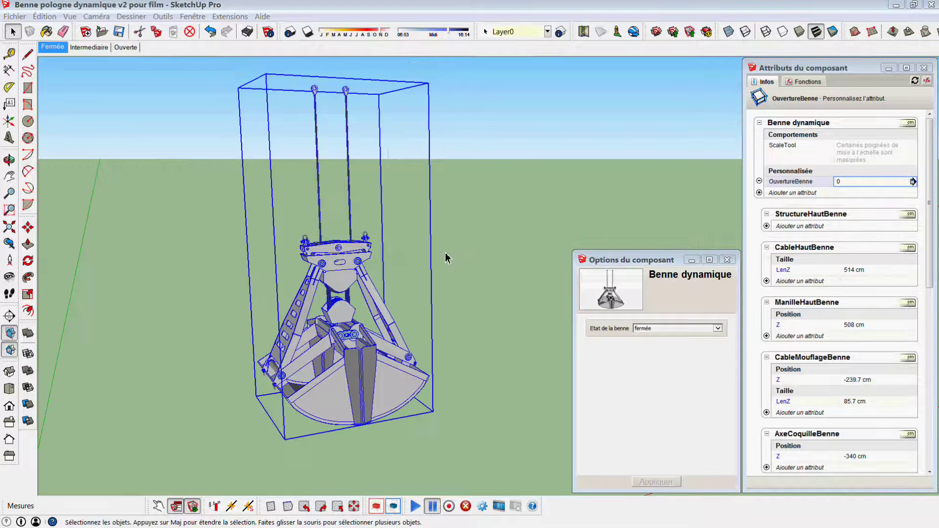
{"action": "left_click", "coordinate": [198, 235]}
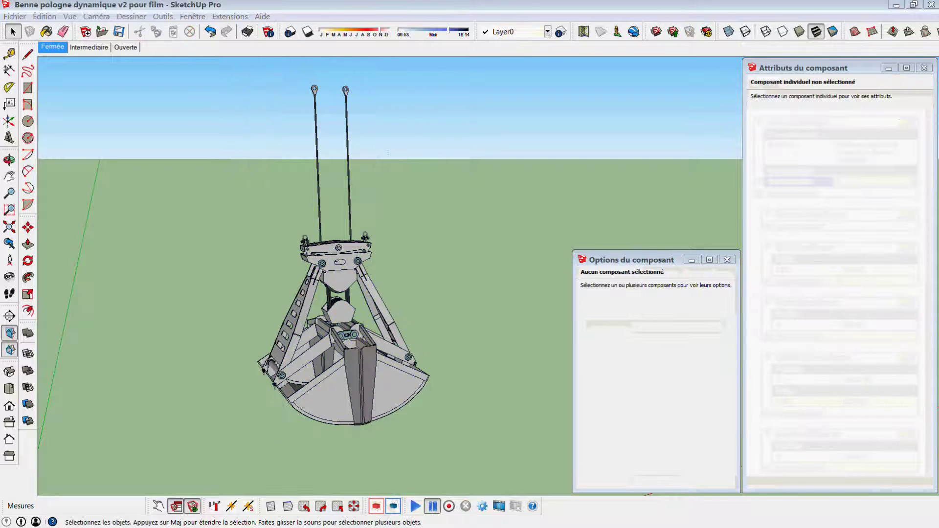
{"action": "left_click", "coordinate": [341, 277]}
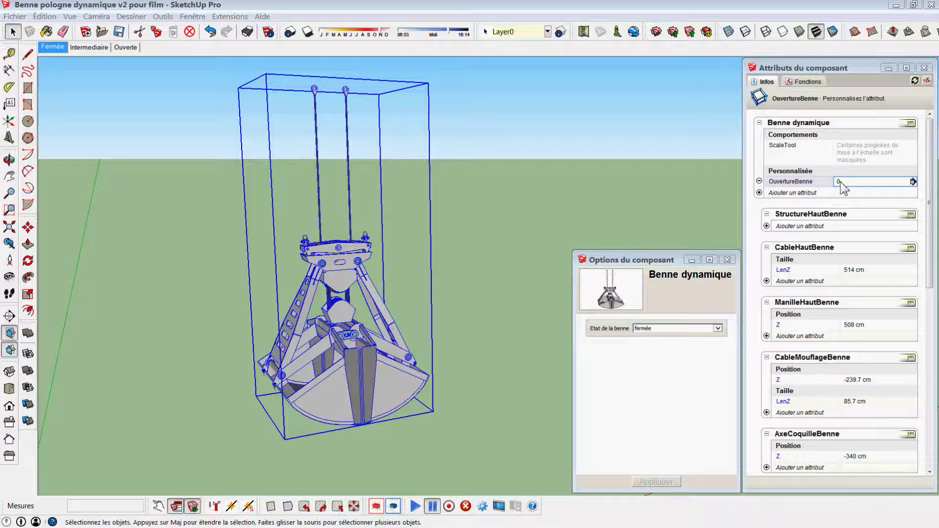
{"action": "left_click", "coordinate": [912, 182]}
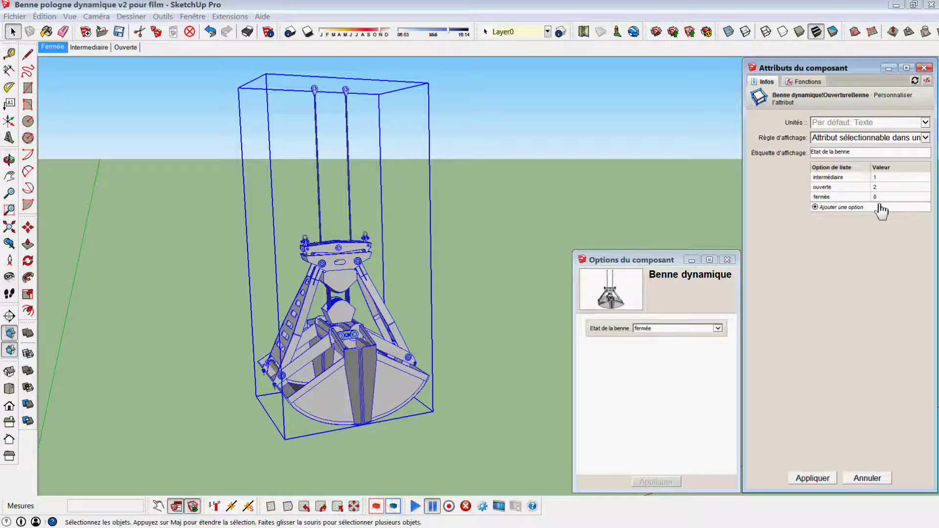
{"action": "left_click", "coordinate": [886, 139]}
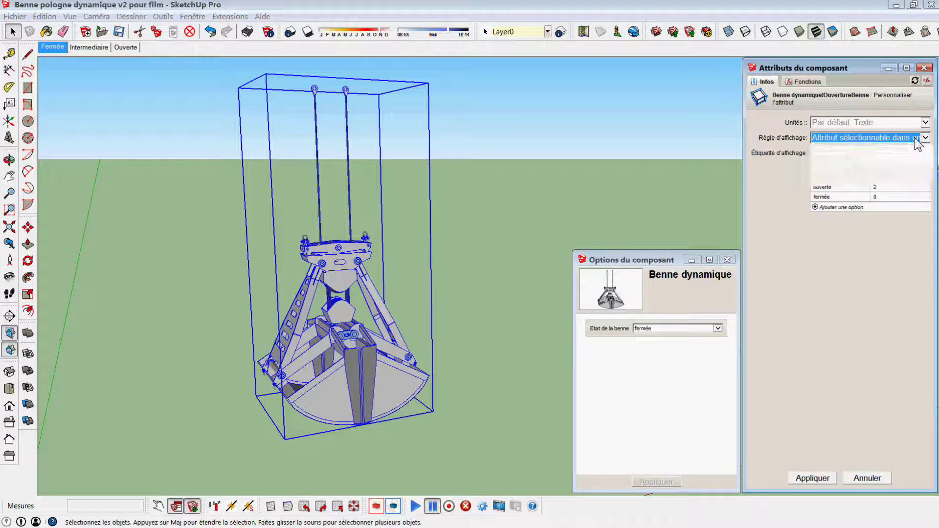
{"action": "left_click", "coordinate": [860, 479]}
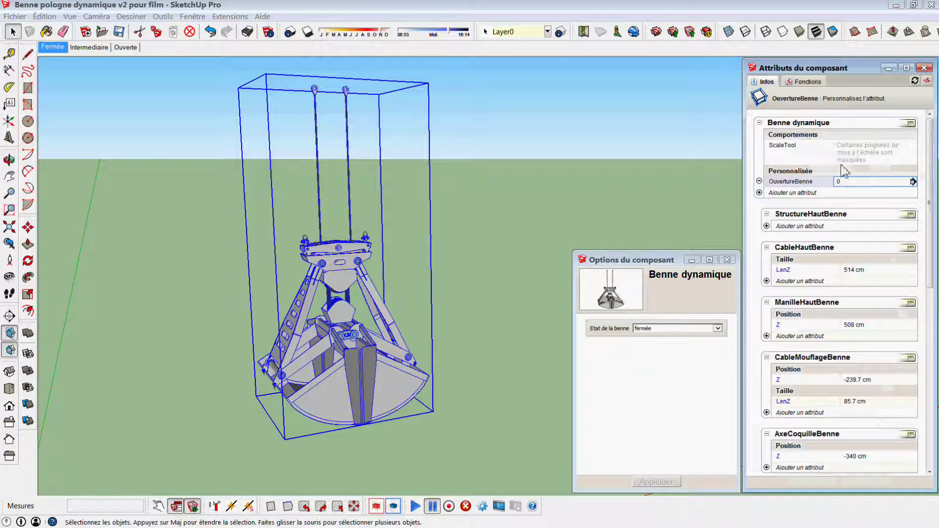
{"action": "scroll", "coordinate": [860, 263], "scroll_direction": "down", "scroll_amount": 2}
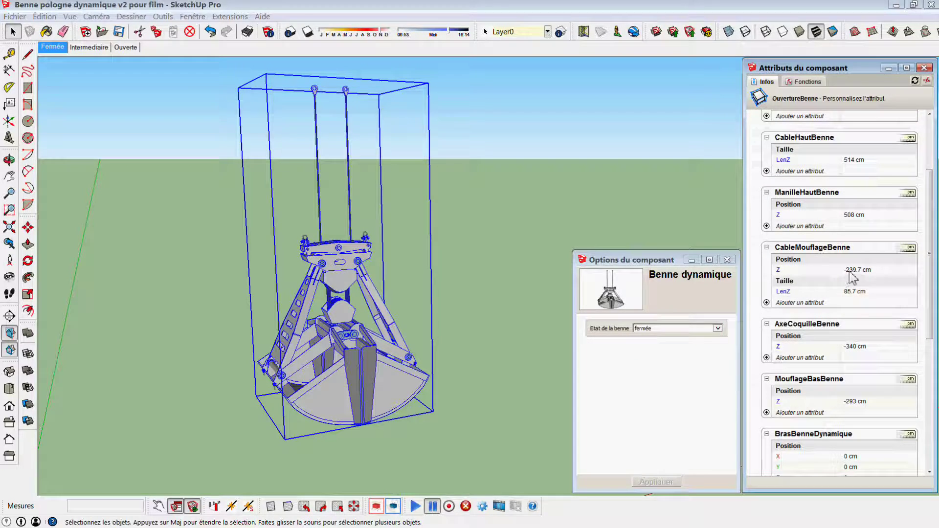
{"action": "left_click", "coordinate": [870, 269]}
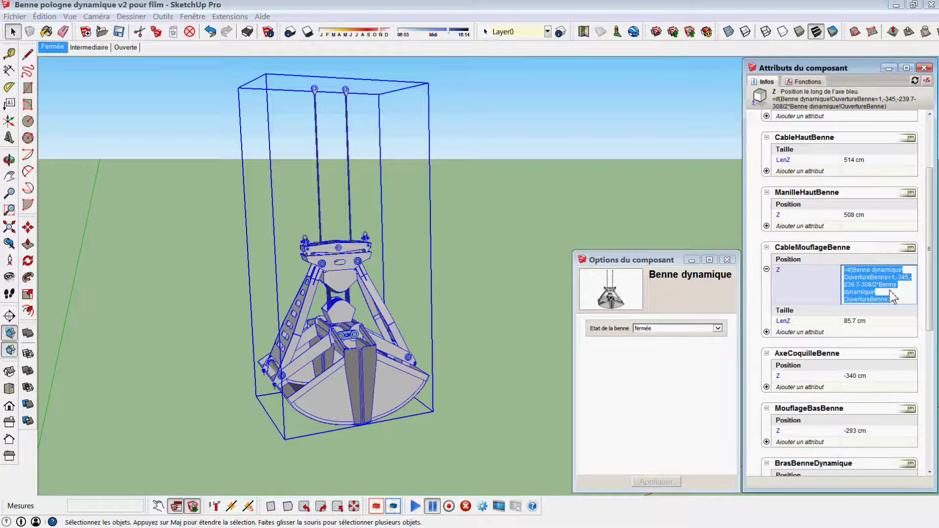
{"action": "key", "text": "Return"}
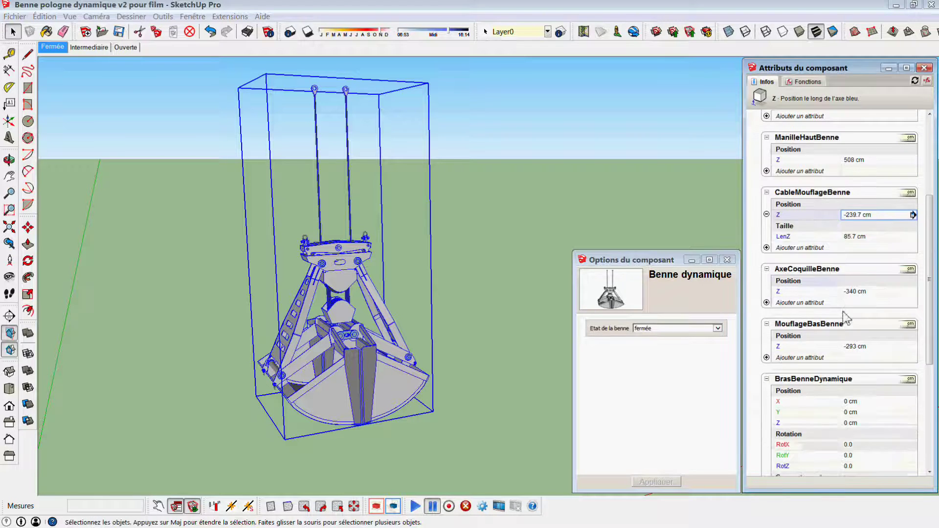
{"action": "scroll", "coordinate": [843, 320], "scroll_direction": "down", "scroll_amount": 2}
{"action": "scroll", "coordinate": [853, 301], "scroll_direction": "down", "scroll_amount": 2}
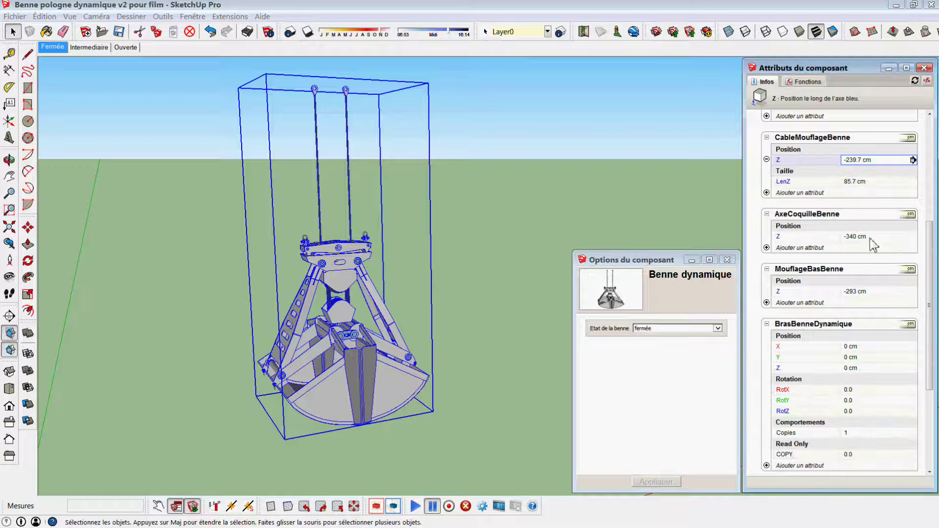
{"action": "left_click", "coordinate": [870, 239]}
{"action": "left_click", "coordinate": [870, 243]}
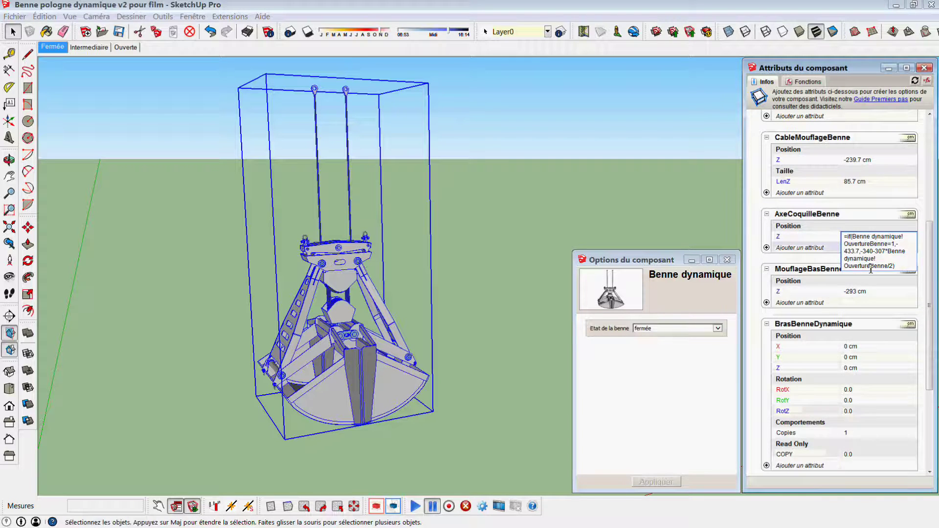
{"action": "key", "text": "Return"}
{"action": "scroll", "coordinate": [865, 294], "scroll_direction": "down", "scroll_amount": 2}
{"action": "scroll", "coordinate": [870, 309], "scroll_direction": "down", "scroll_amount": 2}
{"action": "scroll", "coordinate": [868, 308], "scroll_direction": "down", "scroll_amount": 2}
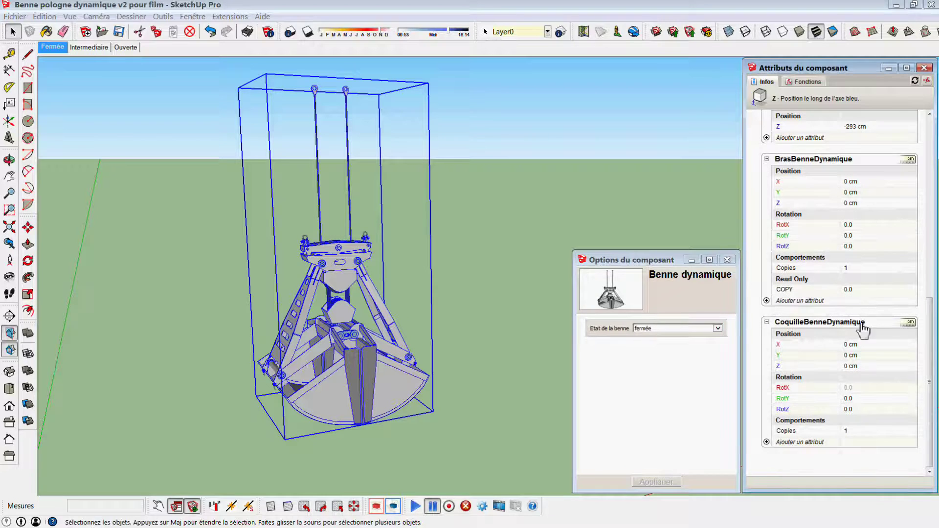
{"action": "scroll", "coordinate": [864, 332], "scroll_direction": "up", "scroll_amount": 2}
{"action": "scroll", "coordinate": [864, 327], "scroll_direction": "up", "scroll_amount": 4}
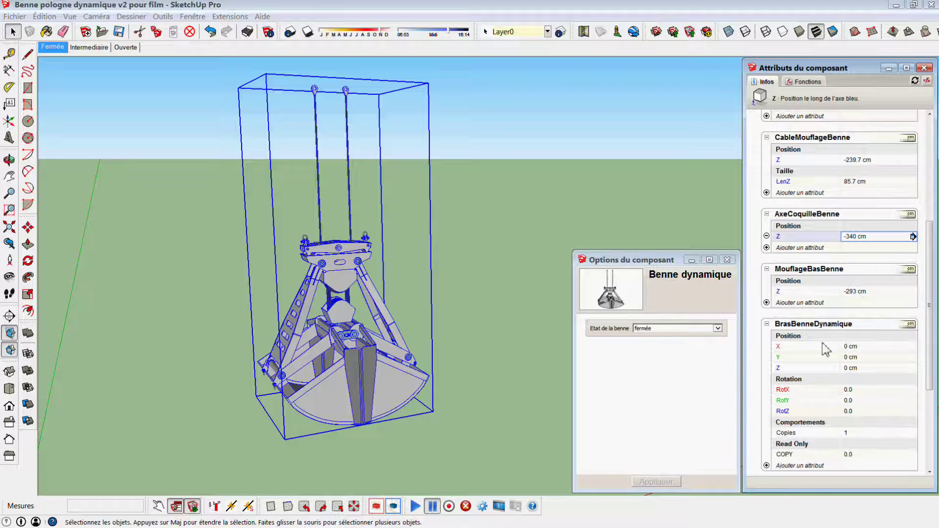
{"action": "left_click", "coordinate": [864, 401]}
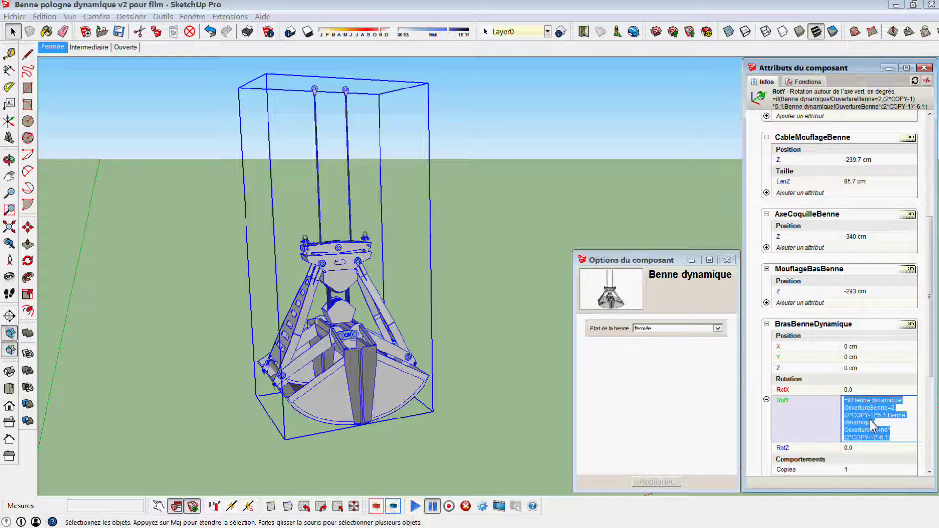
{"action": "key", "text": "Delete"}
{"action": "key", "text": "Return"}
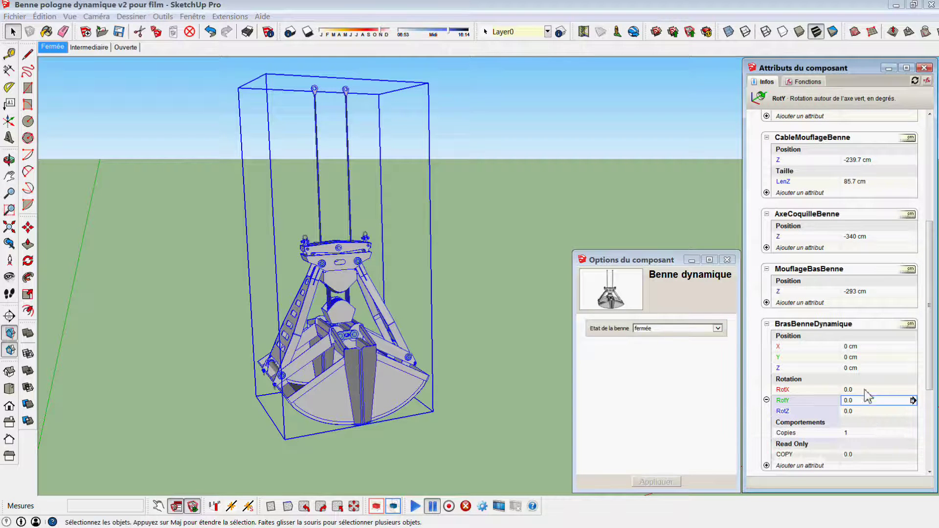
{"action": "scroll", "coordinate": [865, 386], "scroll_direction": "down", "scroll_amount": 2}
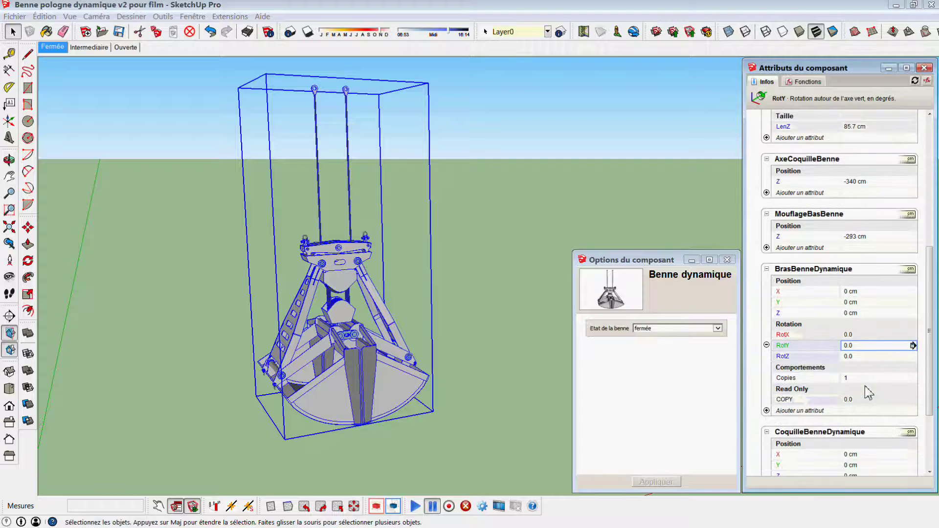
{"action": "scroll", "coordinate": [864, 386], "scroll_direction": "up", "scroll_amount": 2}
{"action": "scroll", "coordinate": [864, 386], "scroll_direction": "up", "scroll_amount": 4}
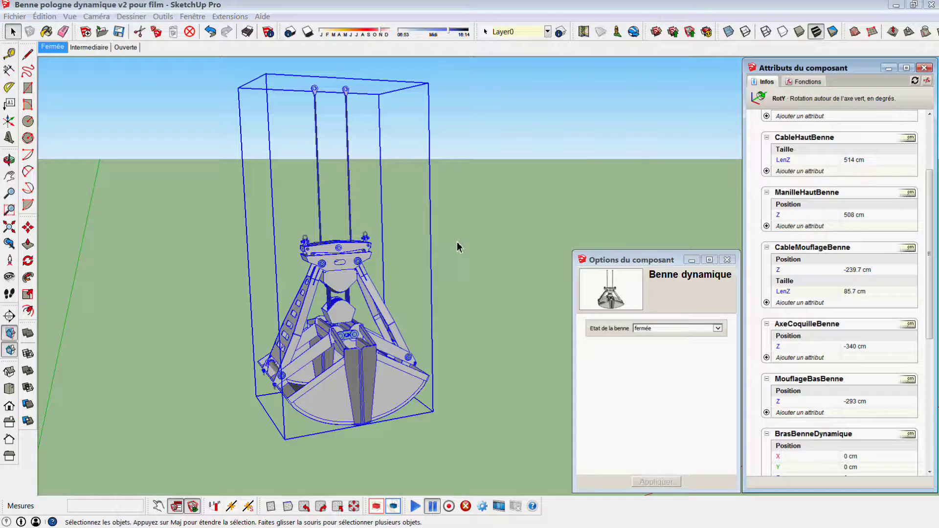
{"action": "left_click", "coordinate": [717, 329]}
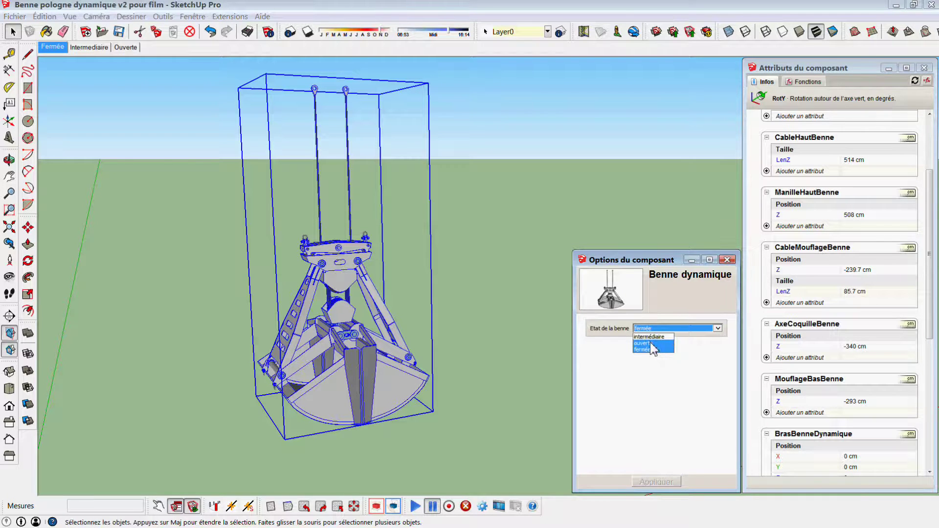
{"action": "left_click", "coordinate": [650, 337]}
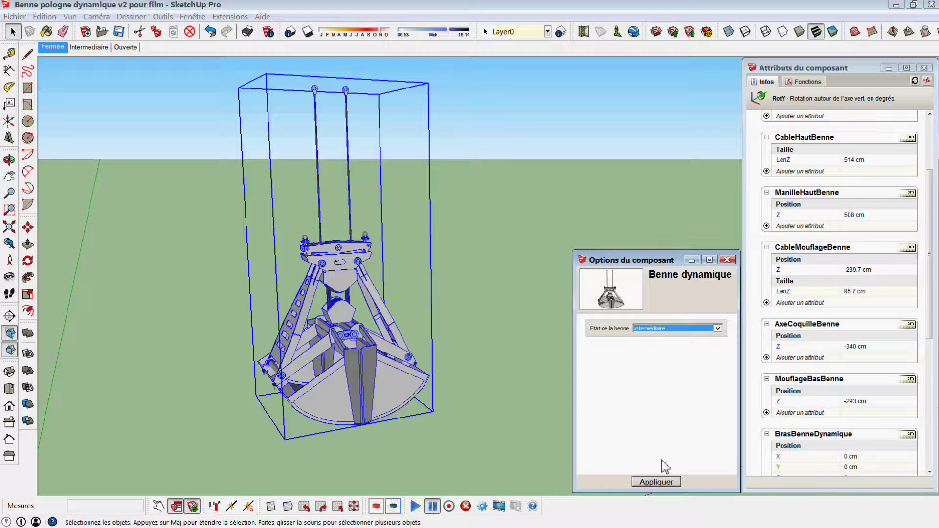
{"action": "left_click", "coordinate": [661, 481]}
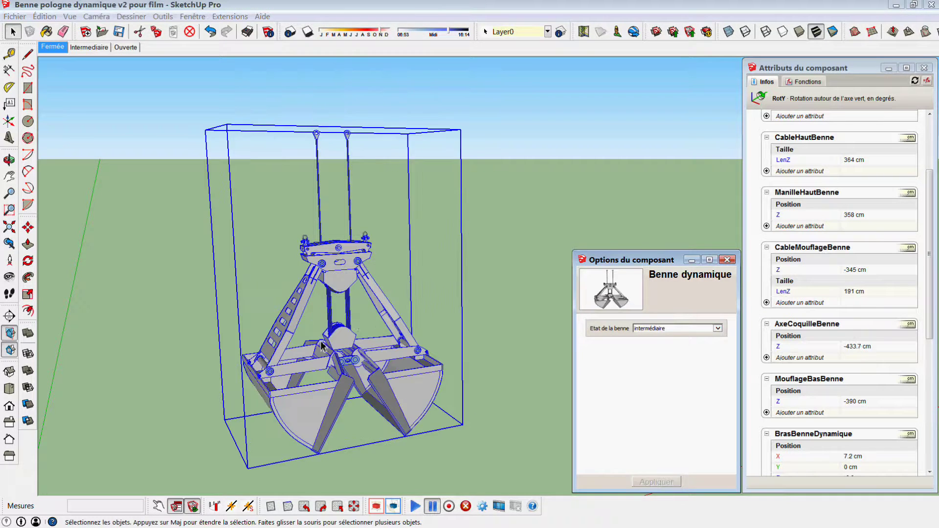
{"action": "left_click", "coordinate": [718, 331]}
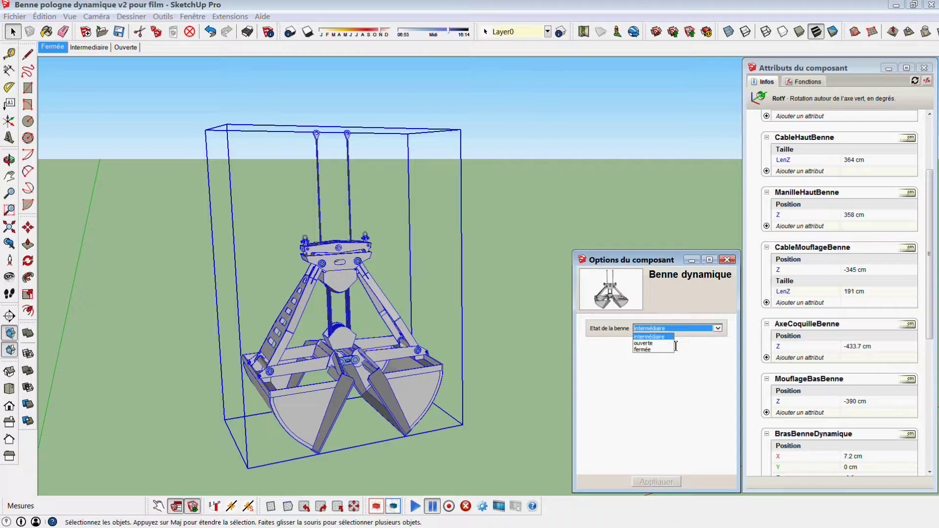
{"action": "left_click", "coordinate": [649, 343]}
{"action": "left_click", "coordinate": [656, 481]}
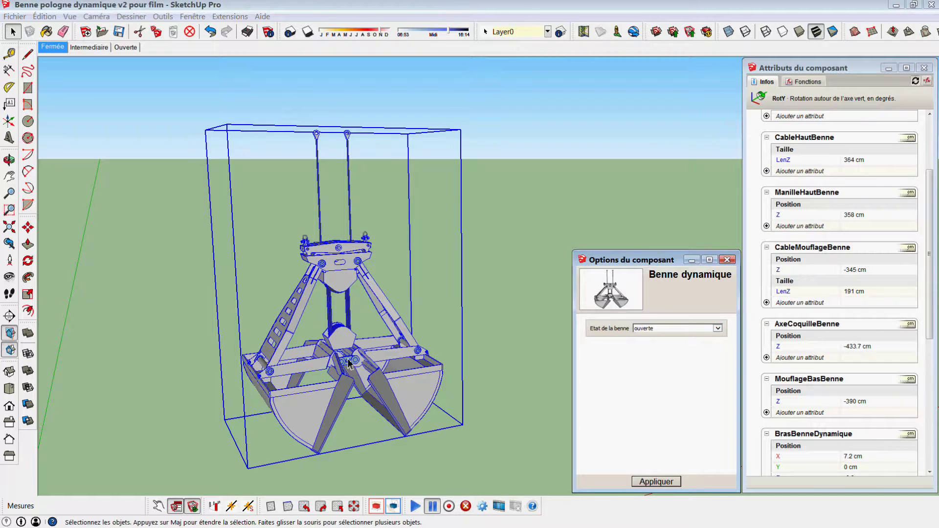
{"action": "left_click", "coordinate": [665, 328]}
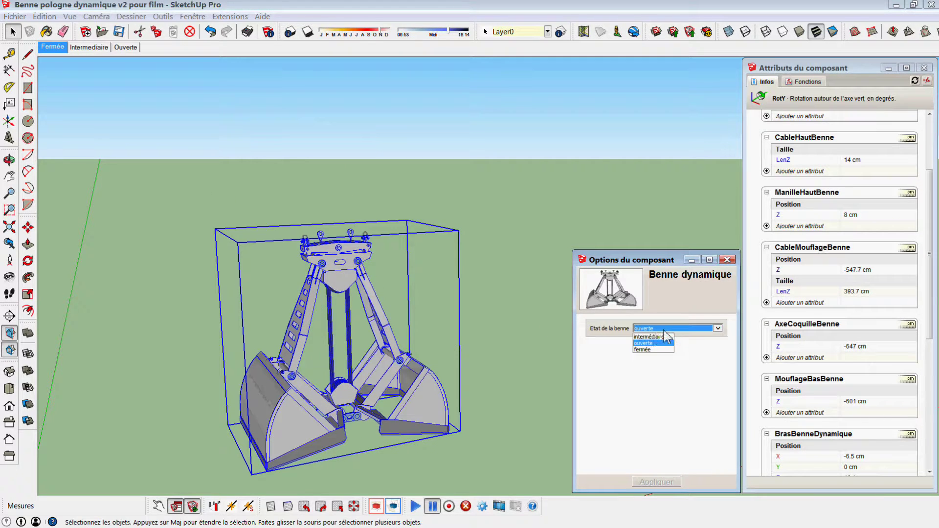
{"action": "left_click", "coordinate": [648, 349]}
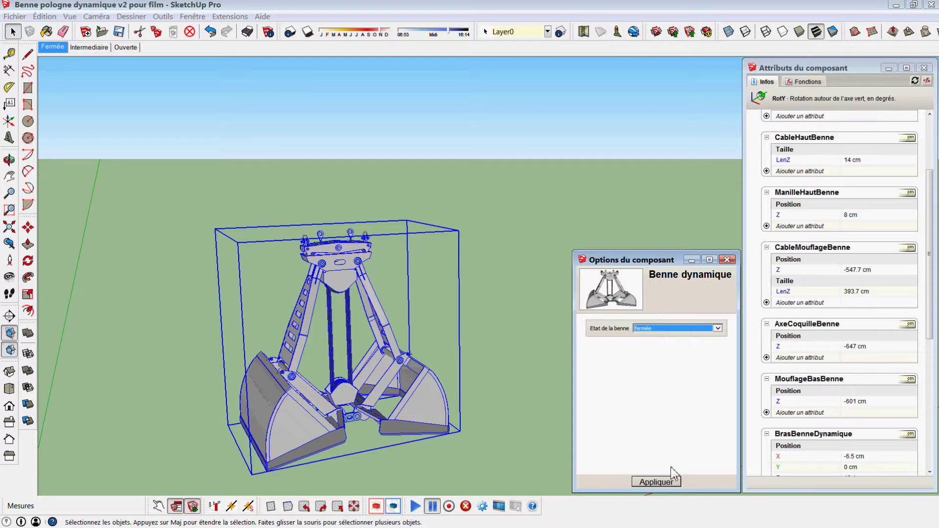
{"action": "left_click", "coordinate": [663, 482]}
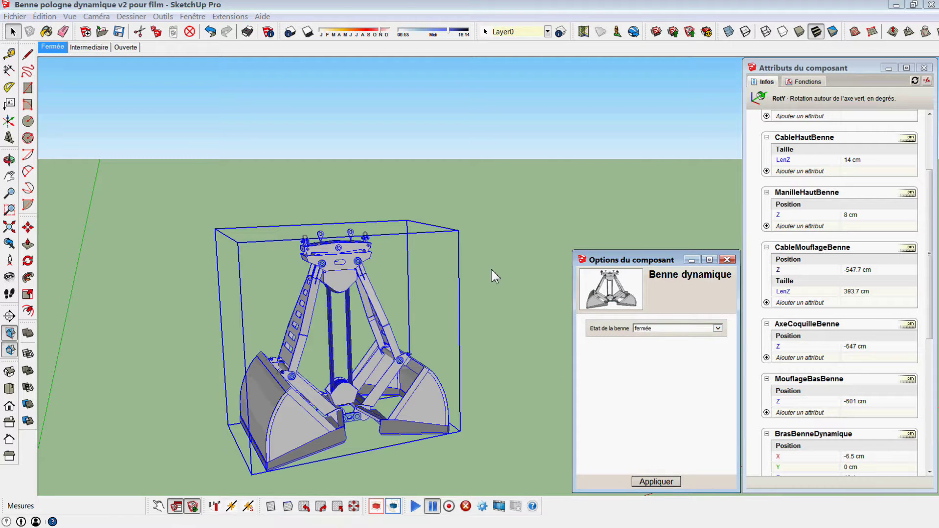